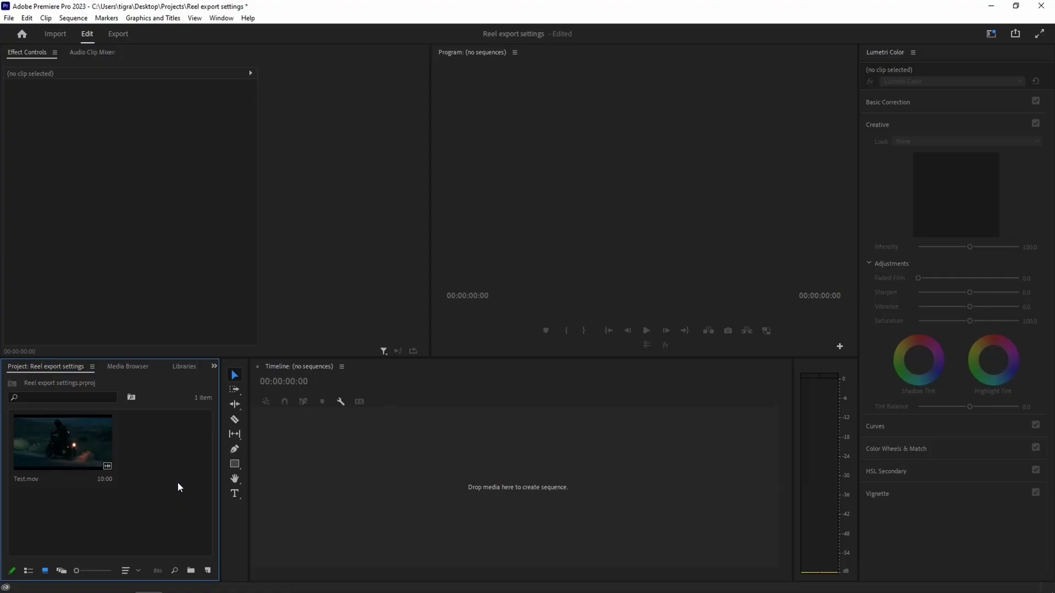
Step: Start a new sequence from the Digital SLR > 1080p > DSLR 1080p24 preset
click(209, 573)
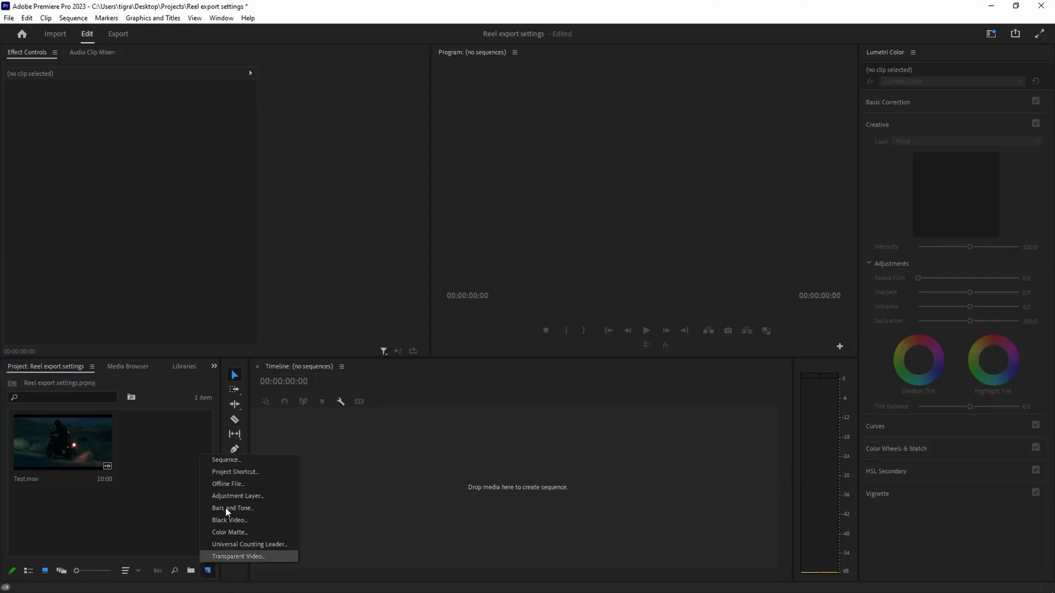
click(240, 460)
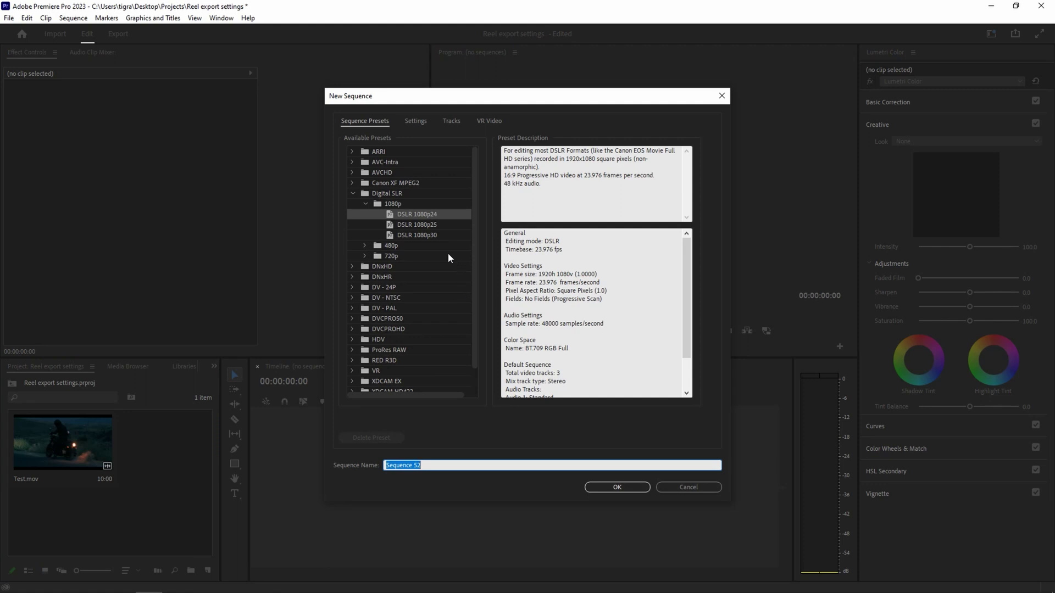
click(384, 194)
click(388, 205)
click(424, 215)
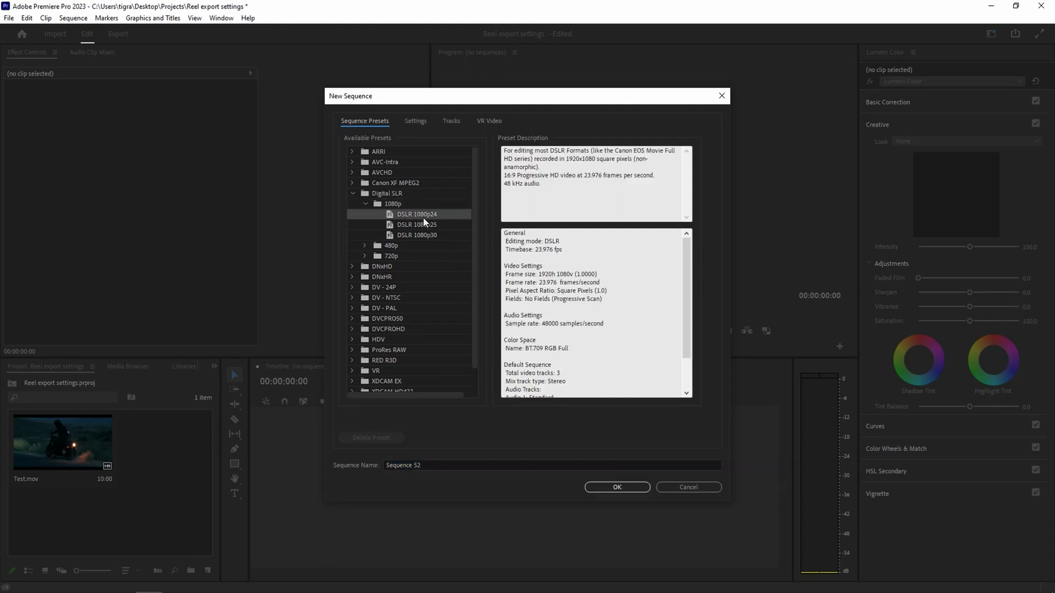
Step: In the sequence Settings, keep the timebase at 23.976 frames/second
click(408, 122)
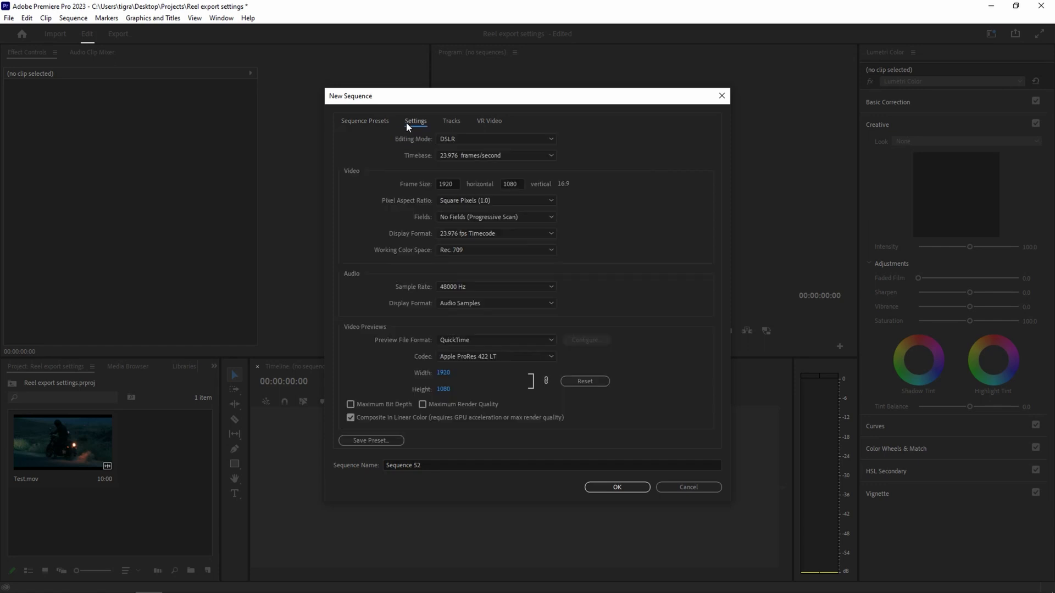
click(499, 159)
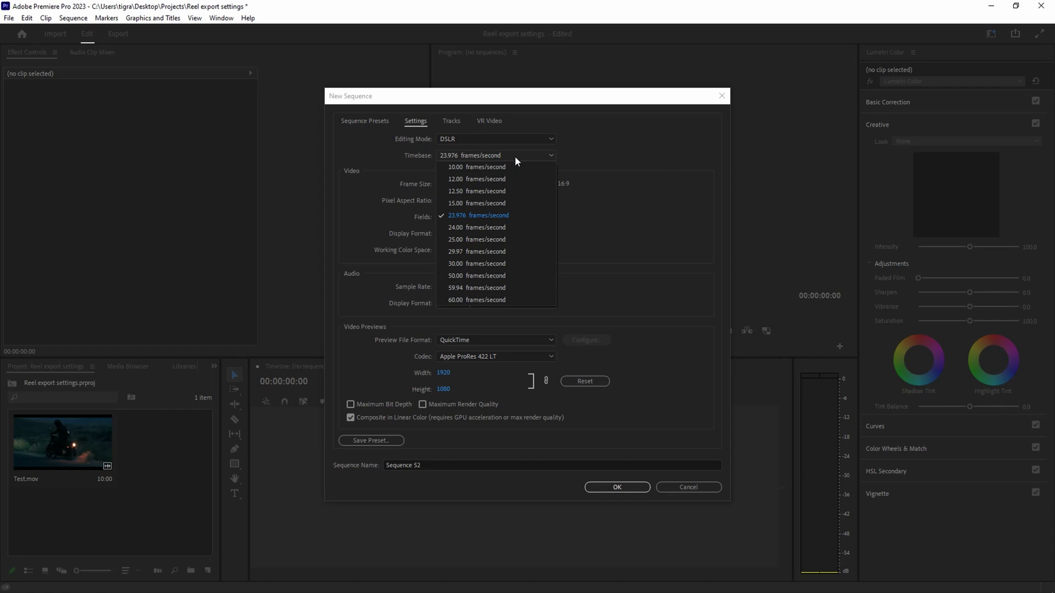
click(515, 156)
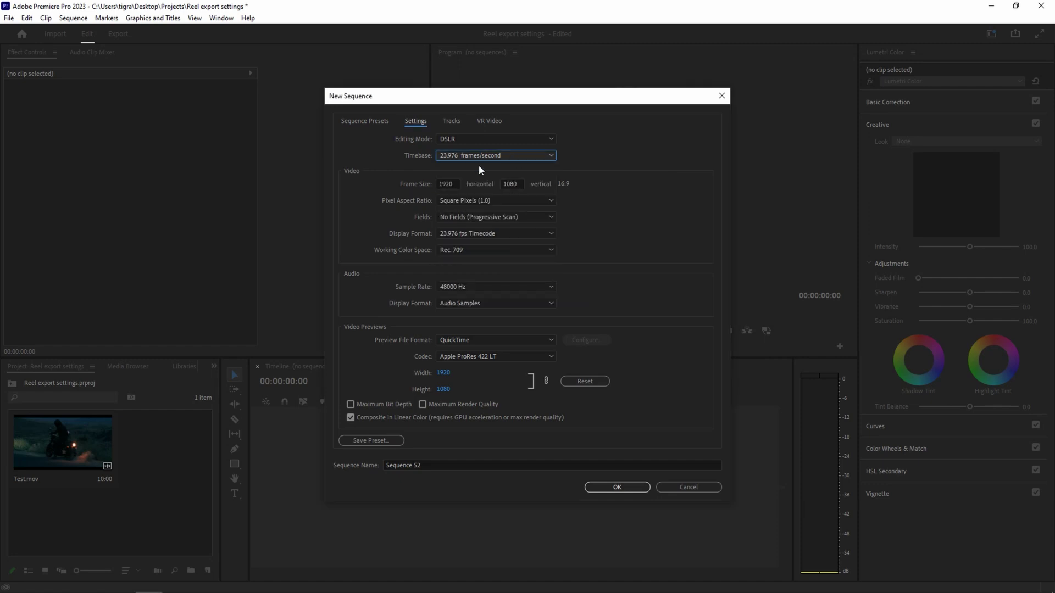
click(455, 183)
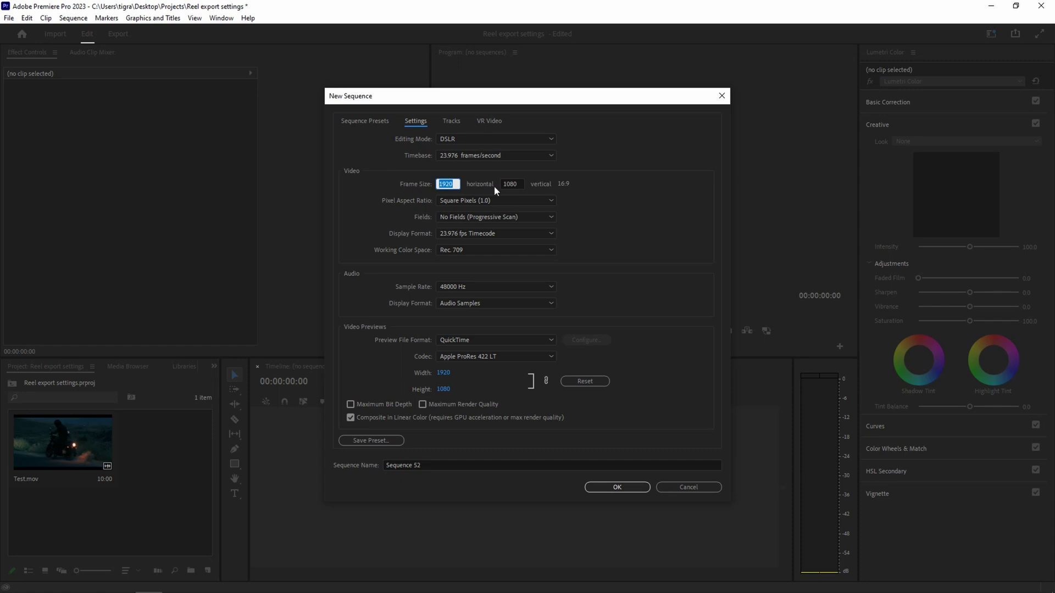
Step: Set the sequence frame size to 1080 horizontal by 1920 vertical
text(10)
click(516, 183)
text(1)
click(619, 203)
Step: Skip saving a sequence preset and create the vertical Sequence 52
click(385, 442)
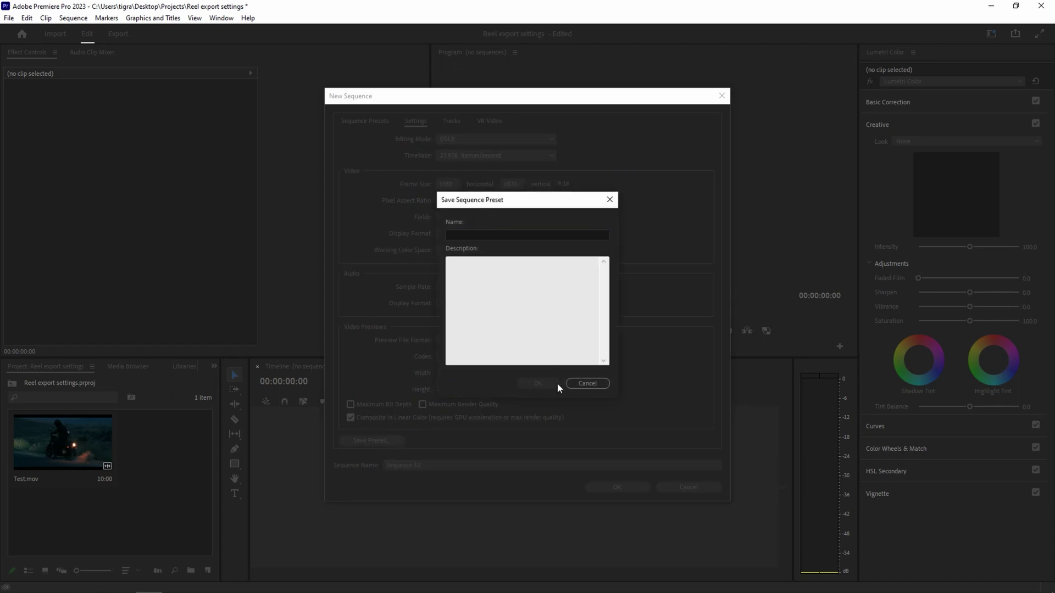
click(587, 384)
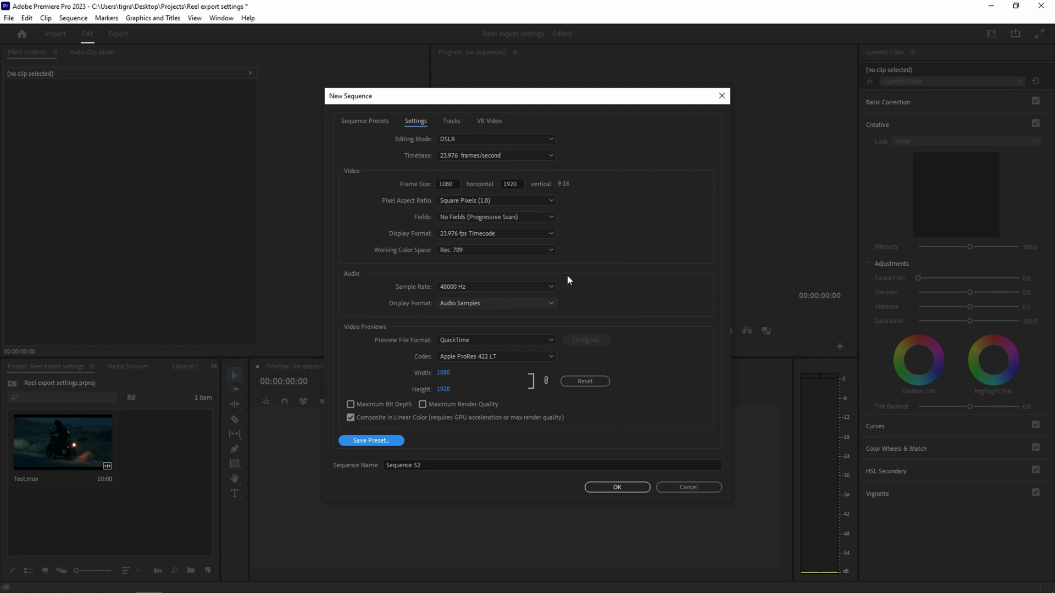
click(617, 487)
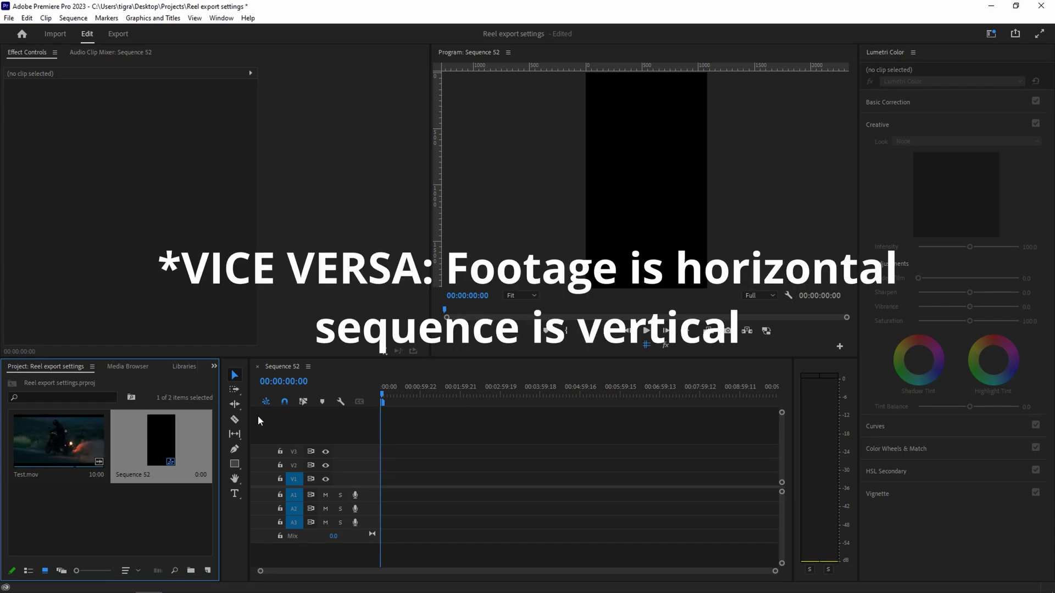
Step: Drop Test.mov onto Sequence 52's timeline, keeping the existing vertical sequence settings
drag(66, 428, 384, 486)
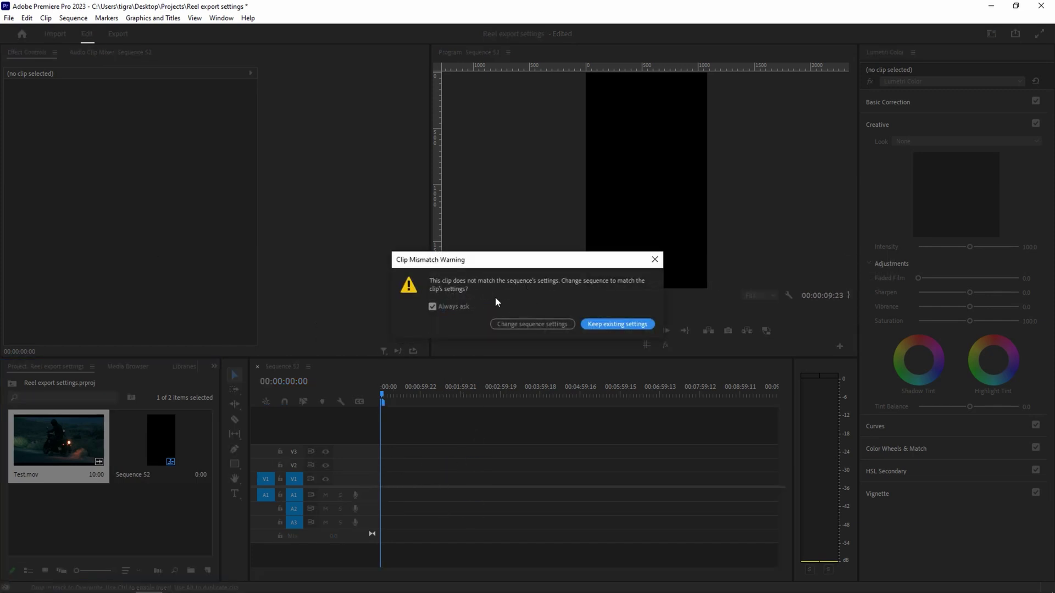
click(634, 325)
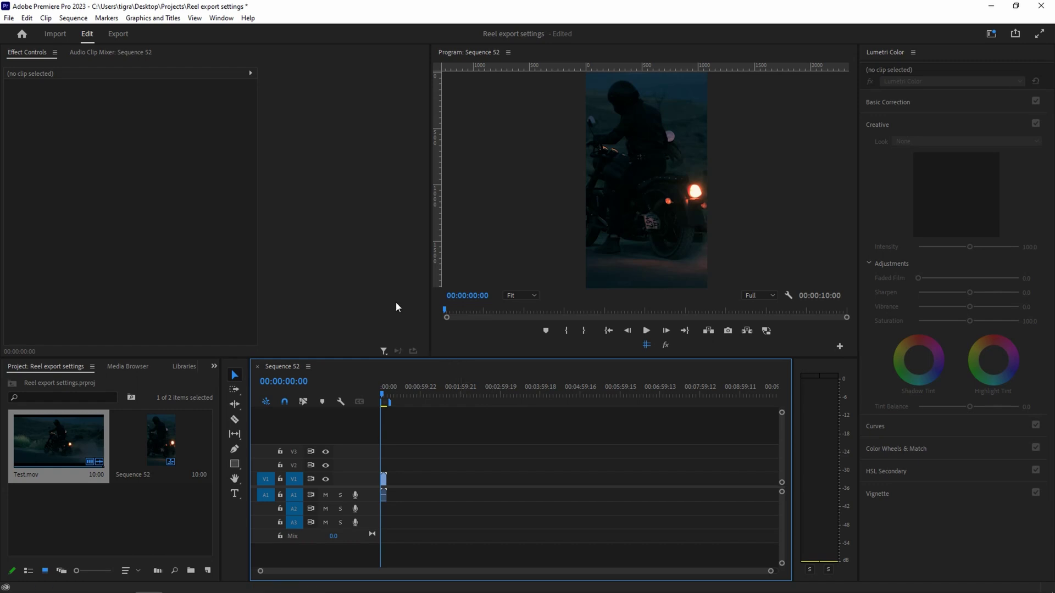
click(120, 33)
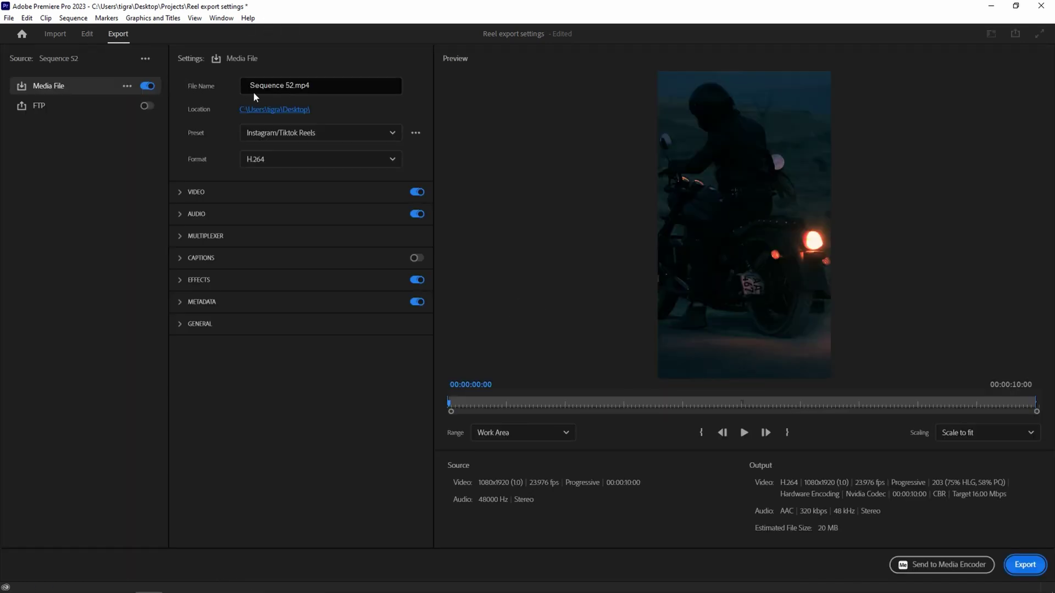
Step: Use the Match Source - Adaptive High Bitrate preset and rename the output file to adasd
click(299, 135)
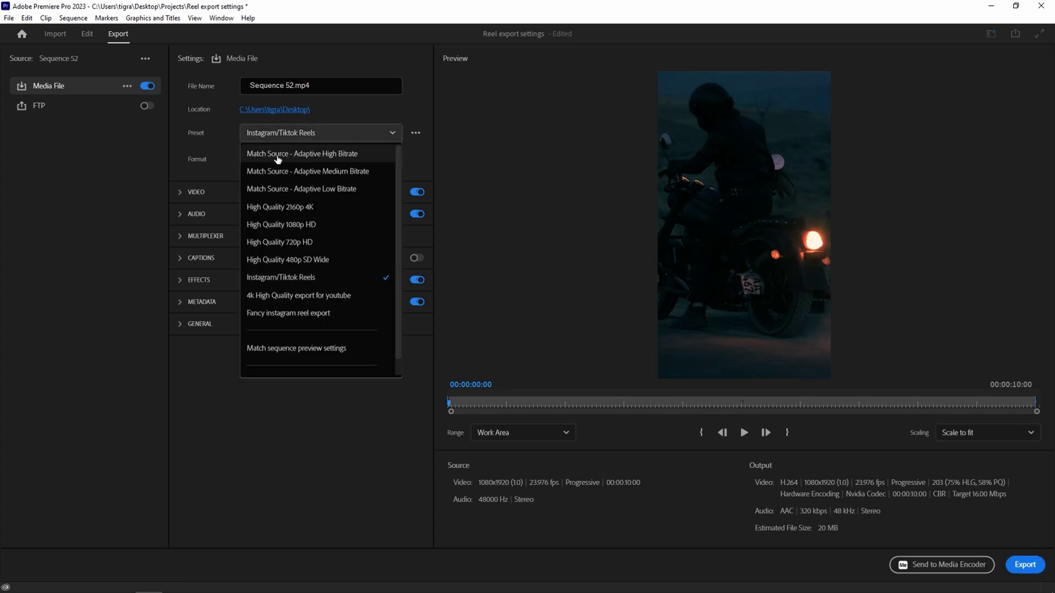
key(Escape)
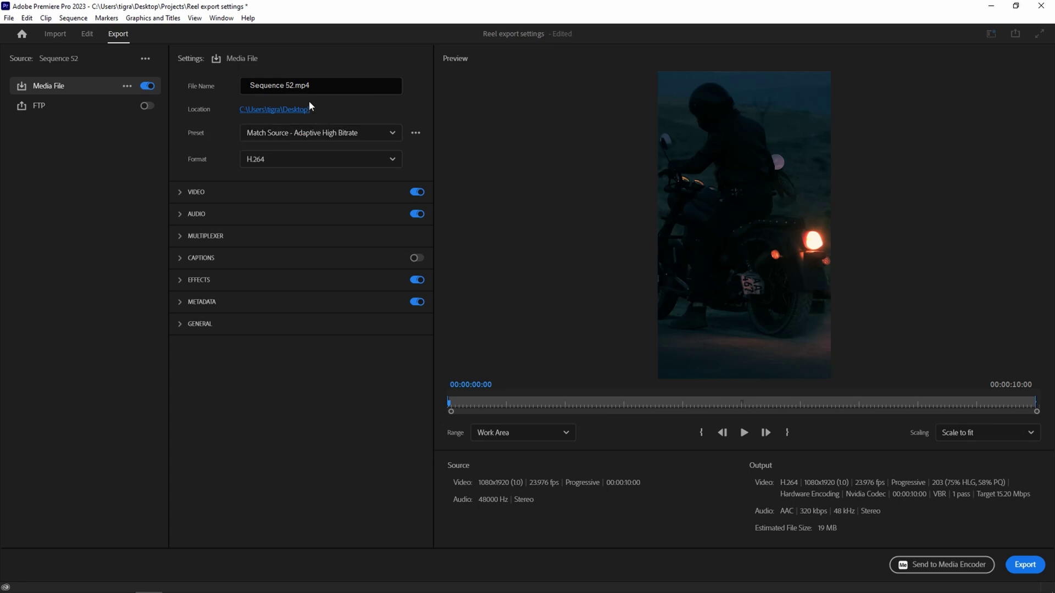
click(292, 84)
text(adasd)
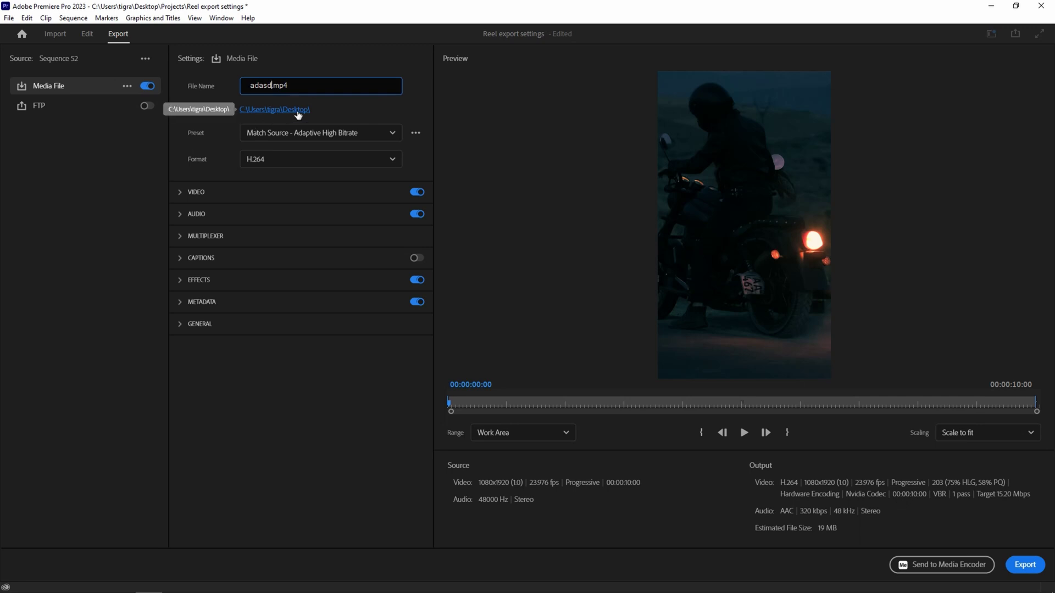
click(257, 193)
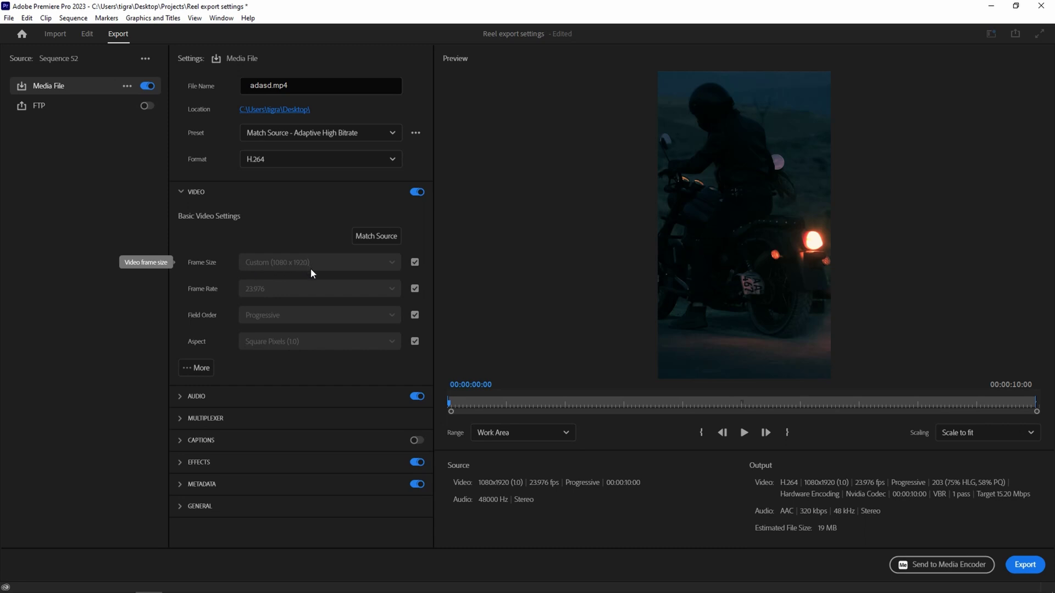
Step: Match video settings to source and enable maximum bit depth and maximum render quality
click(396, 240)
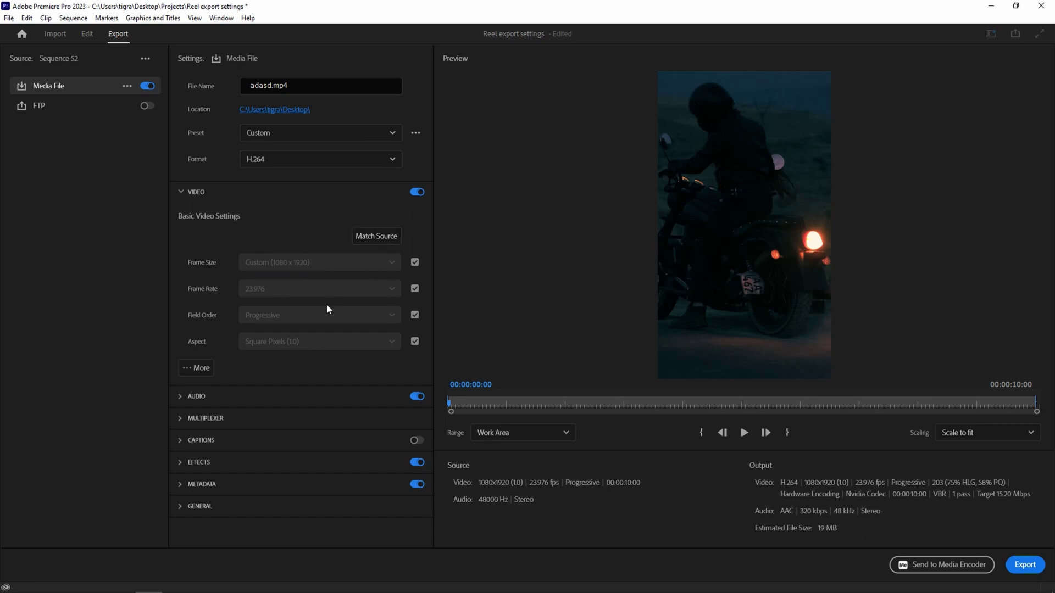
click(205, 368)
scroll(220, 338, down, 2)
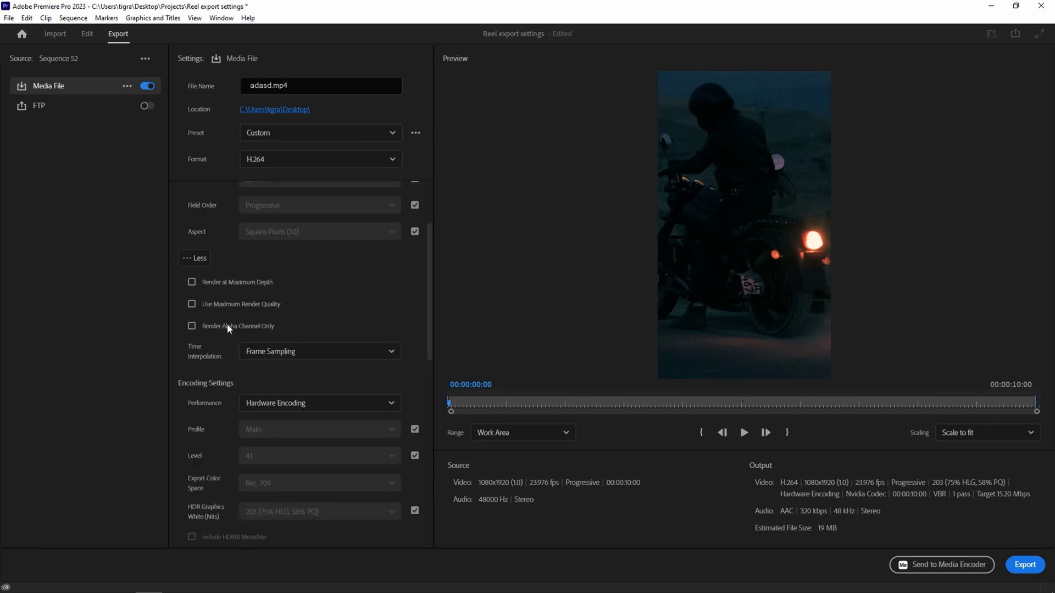
click(216, 282)
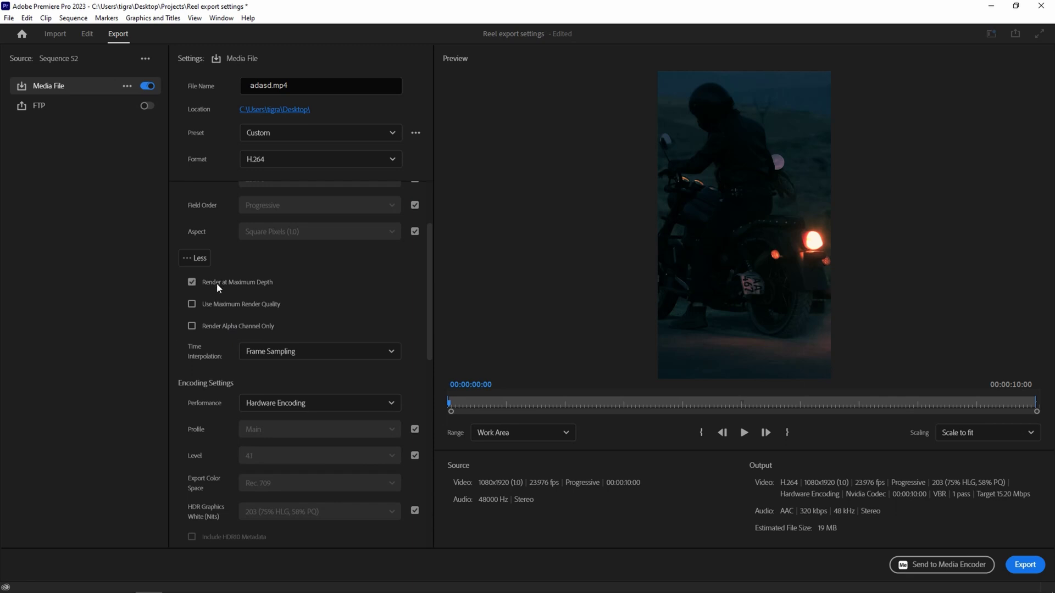
click(236, 304)
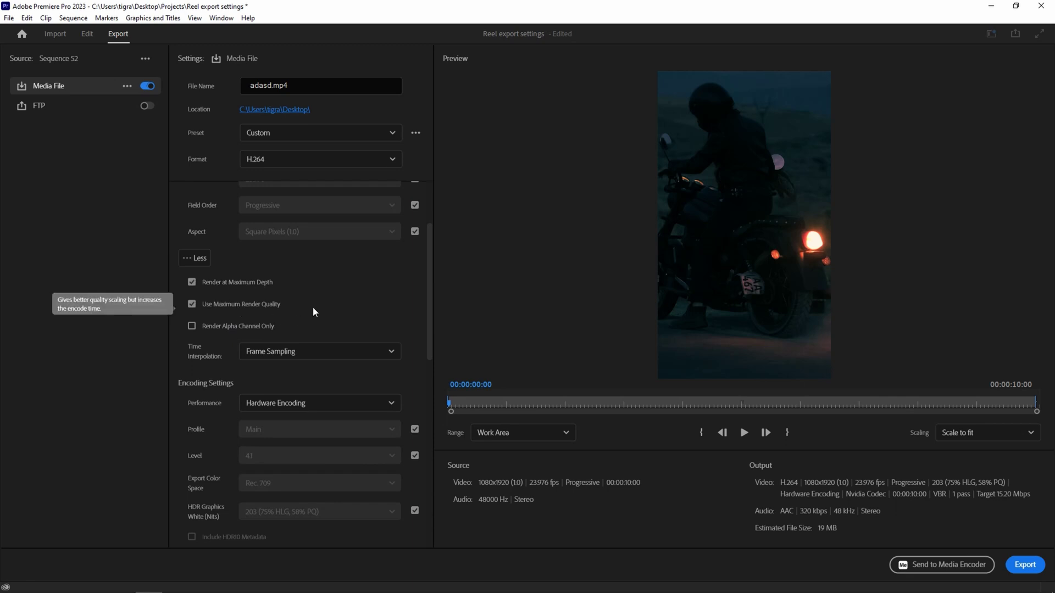
scroll(312, 306, down, 3)
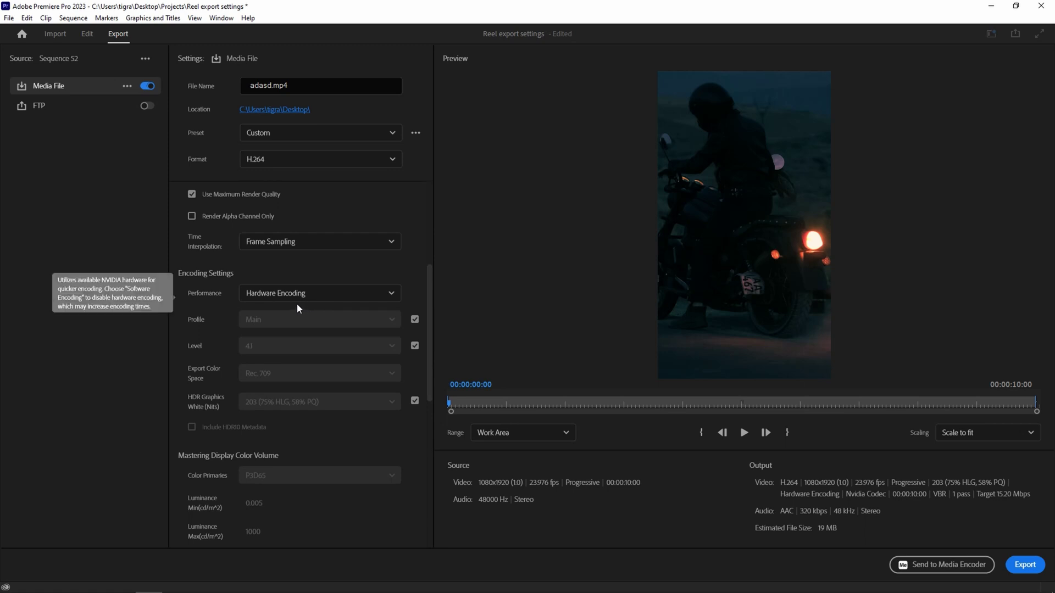
Step: Set encoding performance to Hardware Encoding
click(300, 300)
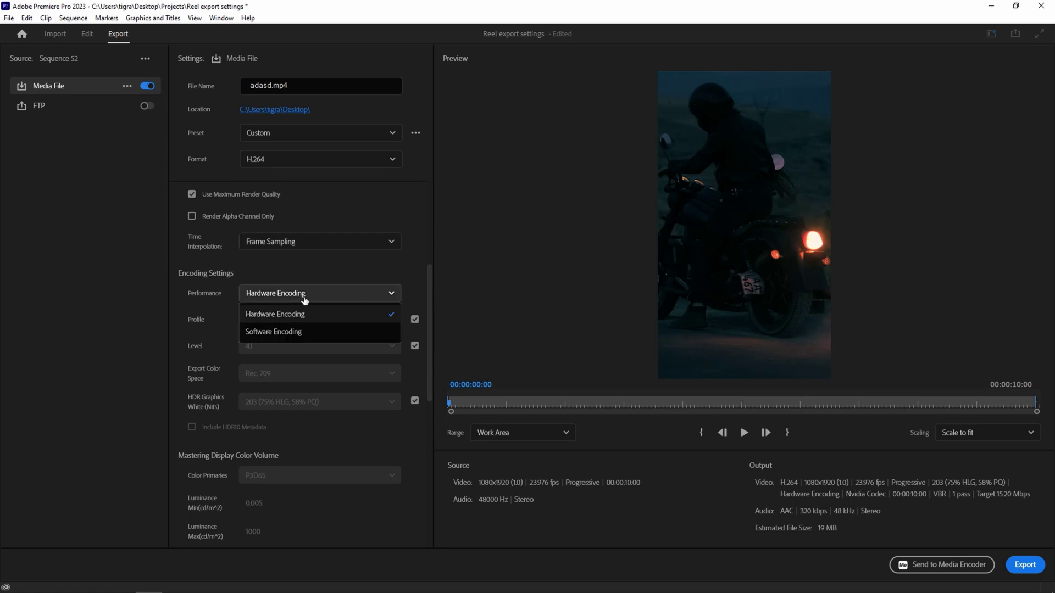
click(309, 332)
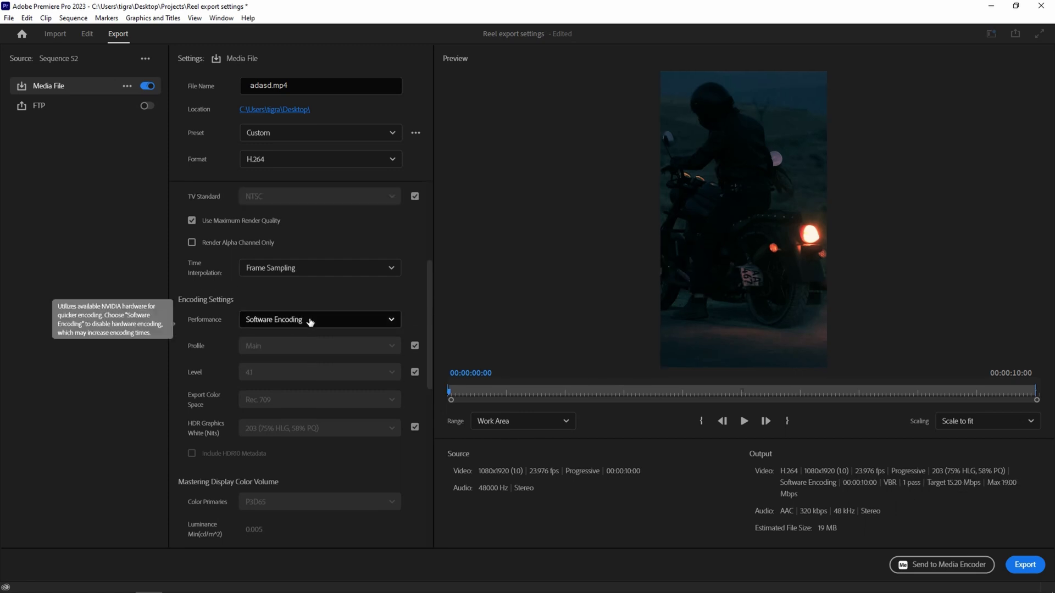
click(310, 322)
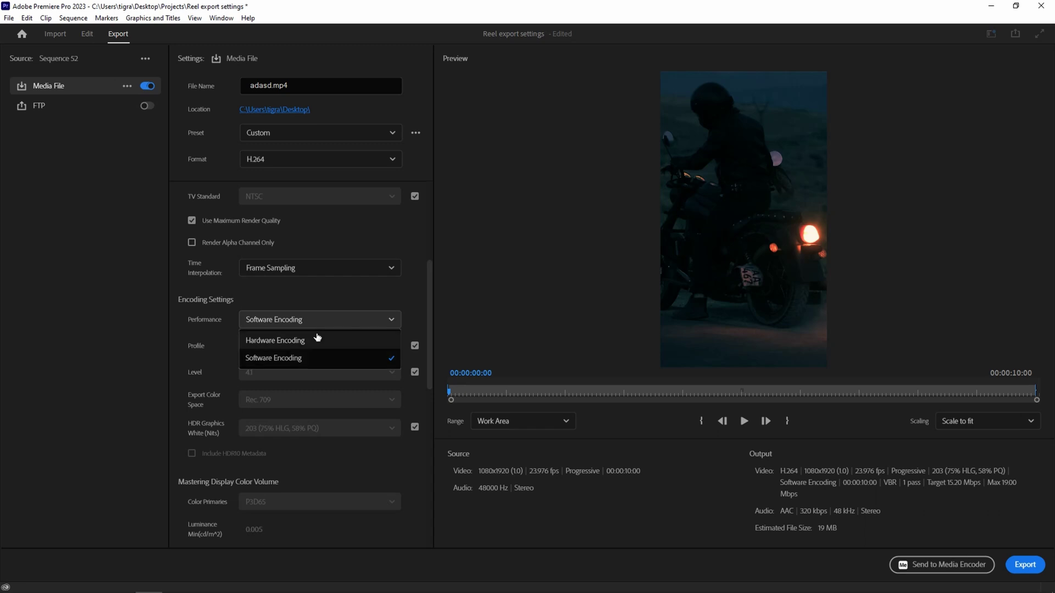
click(322, 342)
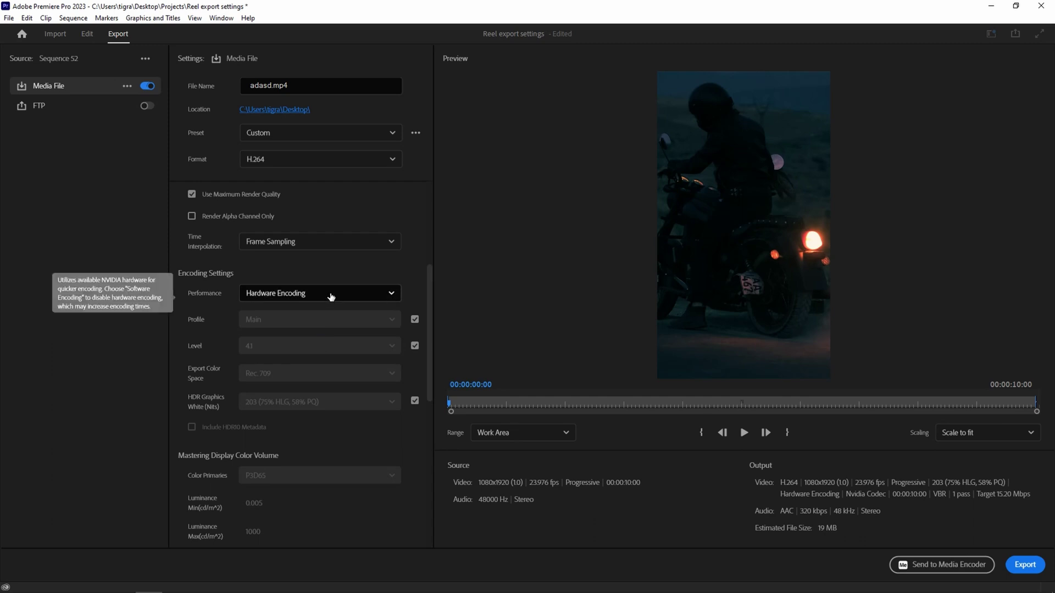
Step: Set the H.264 profile to High and the level to 5.1
click(415, 319)
click(322, 319)
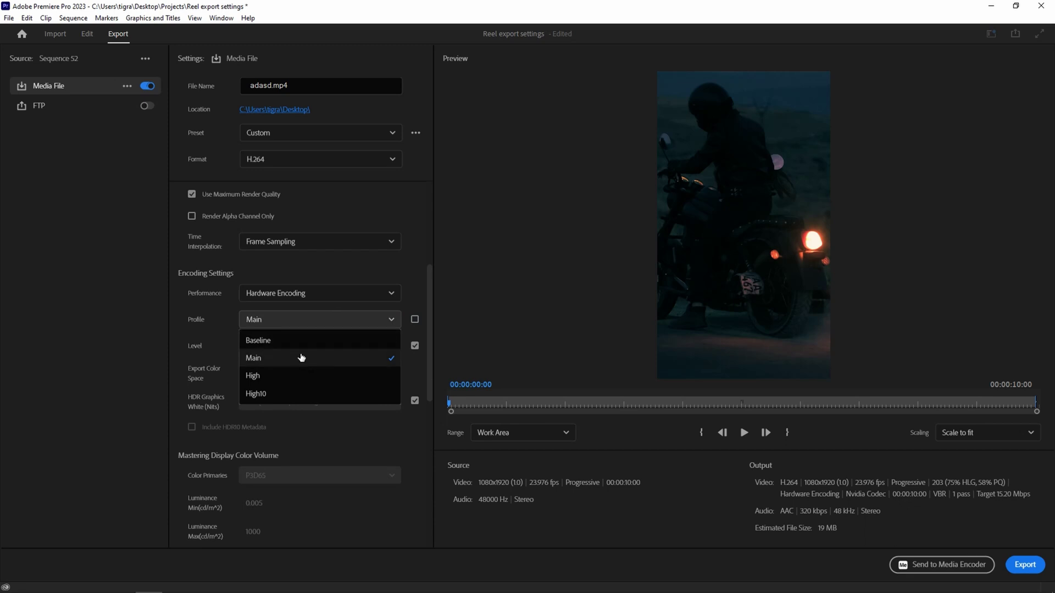
click(300, 379)
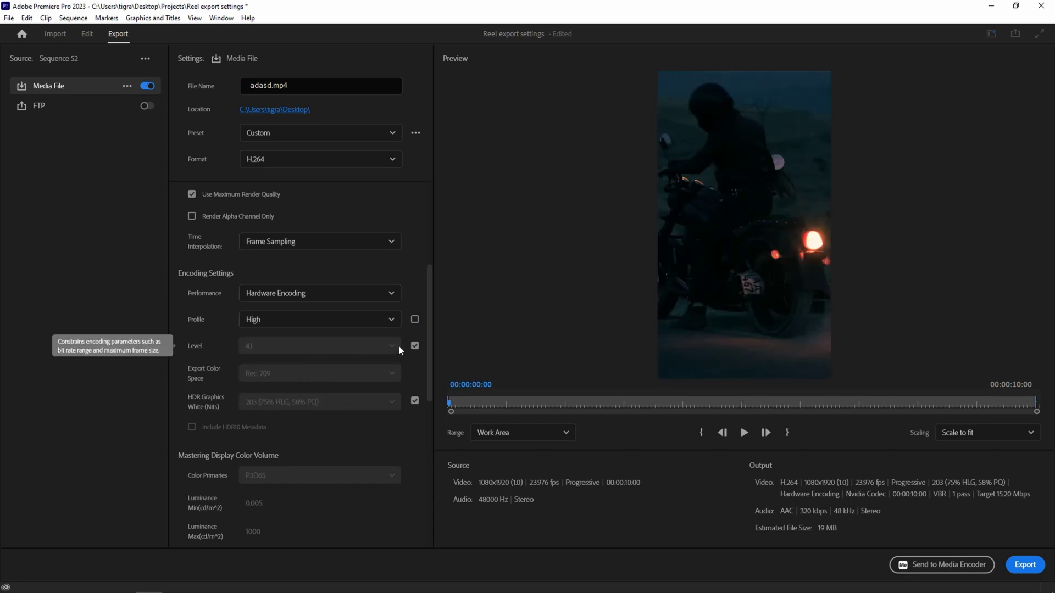
click(415, 345)
click(324, 346)
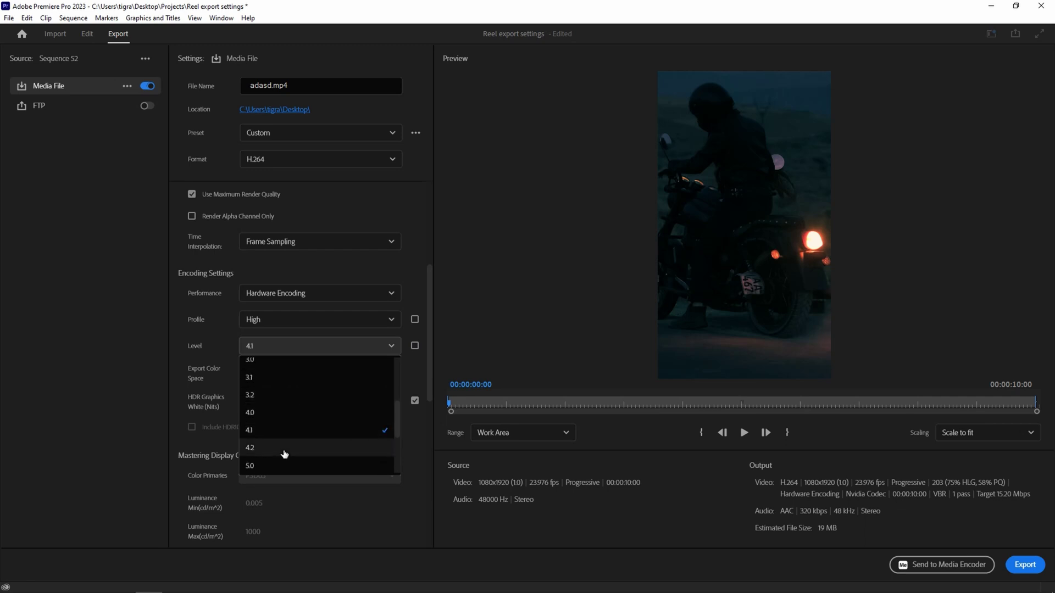
click(293, 431)
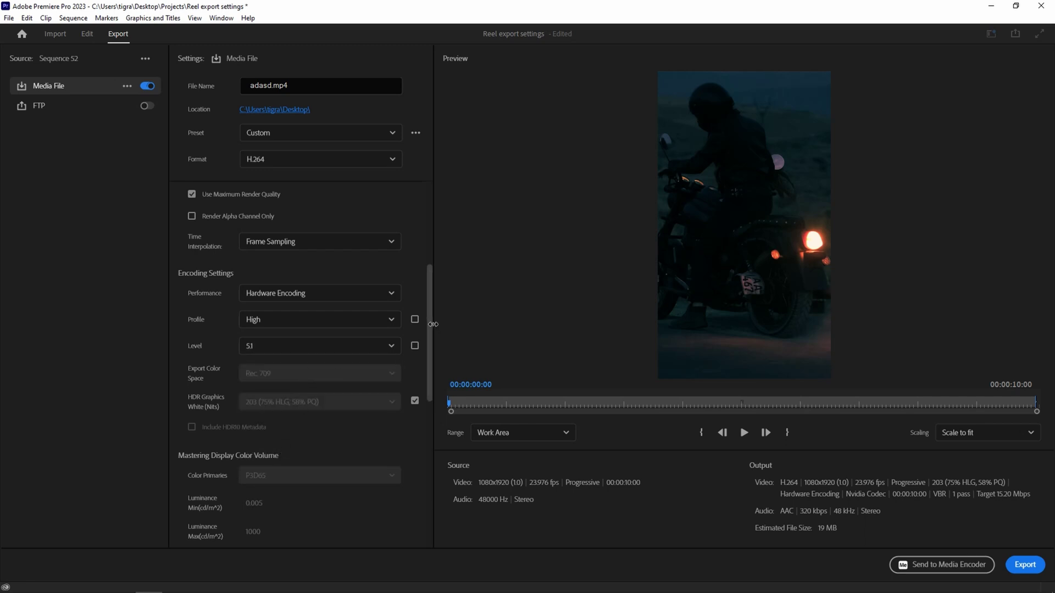
drag(431, 327, 420, 437)
scroll(420, 435, down, 1)
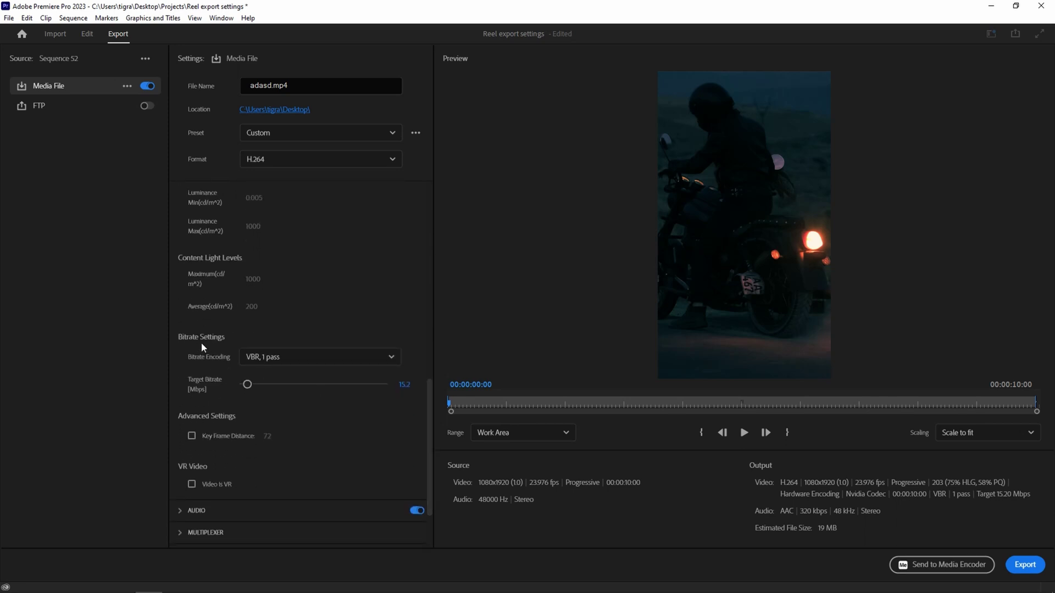
Step: Keep VBR, 1 pass bitrate encoding and set the target bitrate to 16 Mbps
click(313, 363)
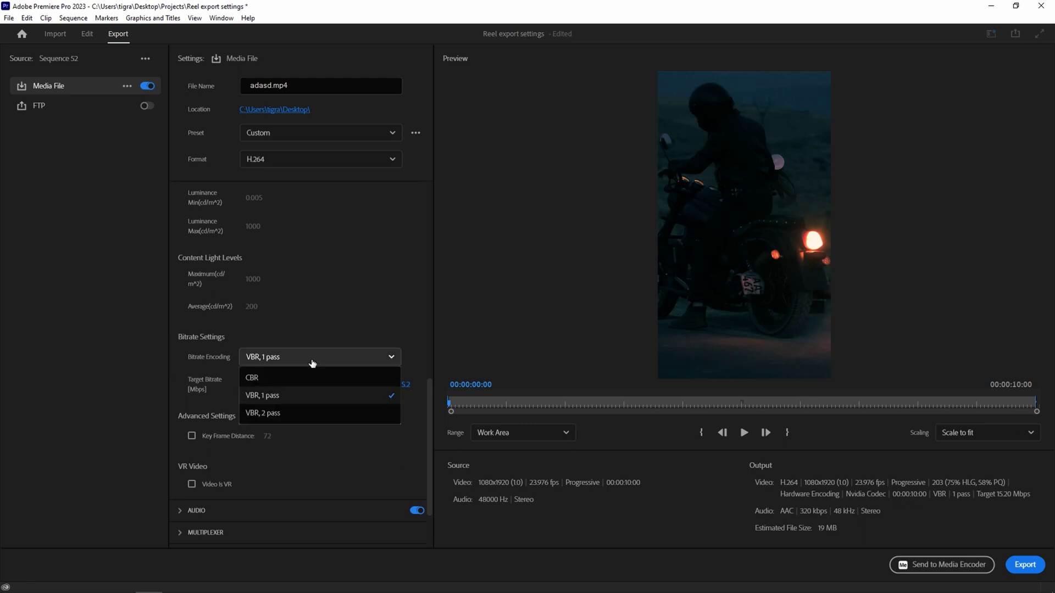
click(422, 367)
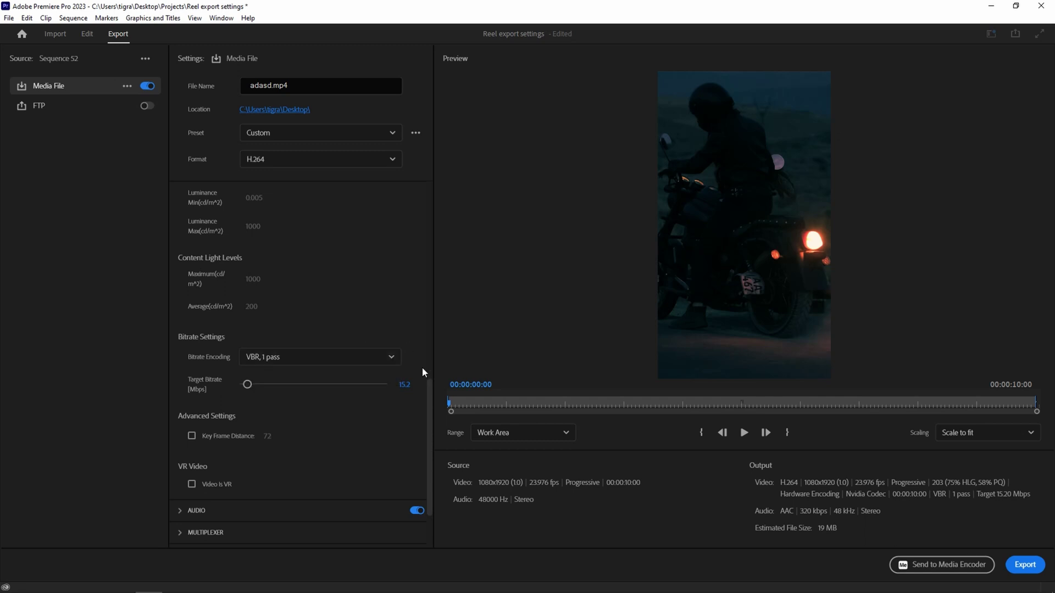
click(404, 384)
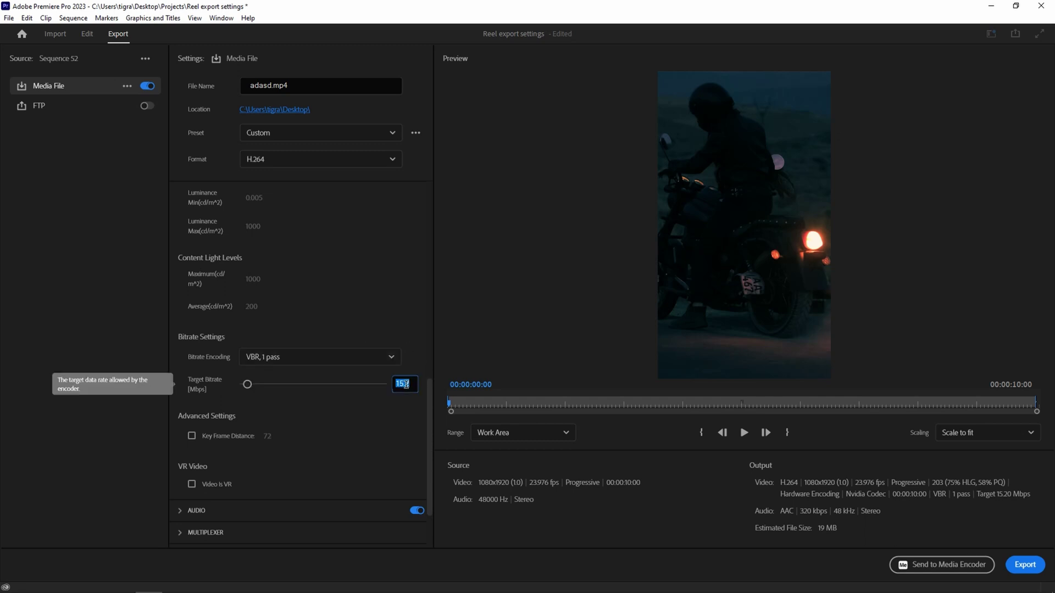
text(16)
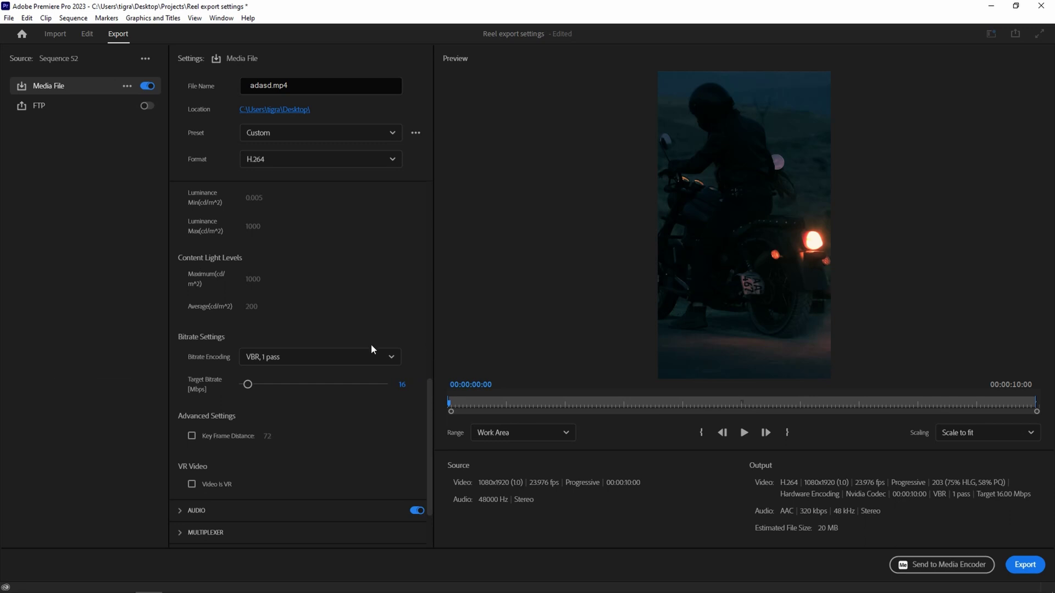
click(367, 357)
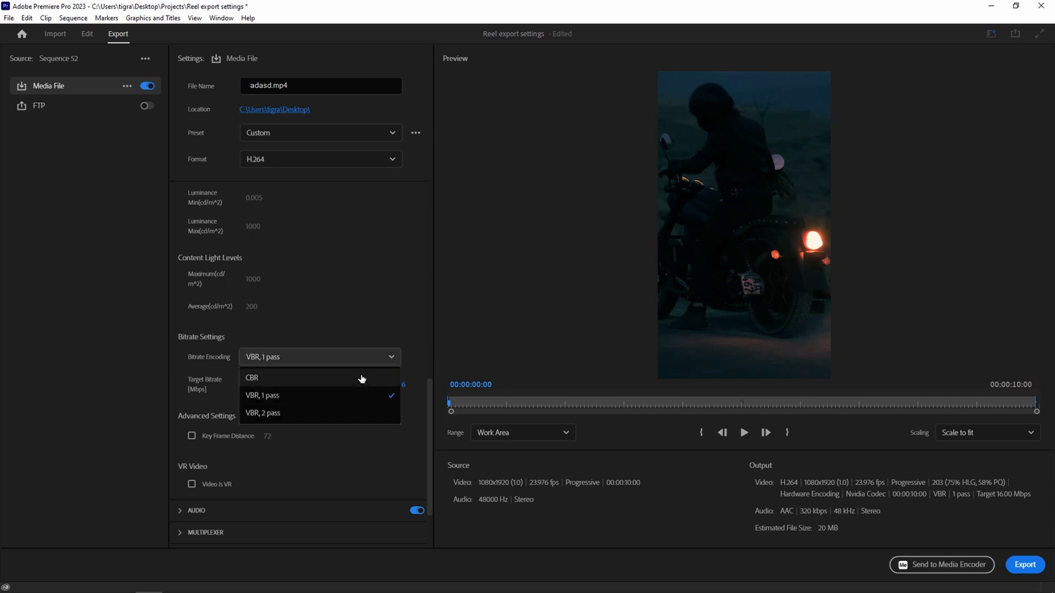
click(414, 340)
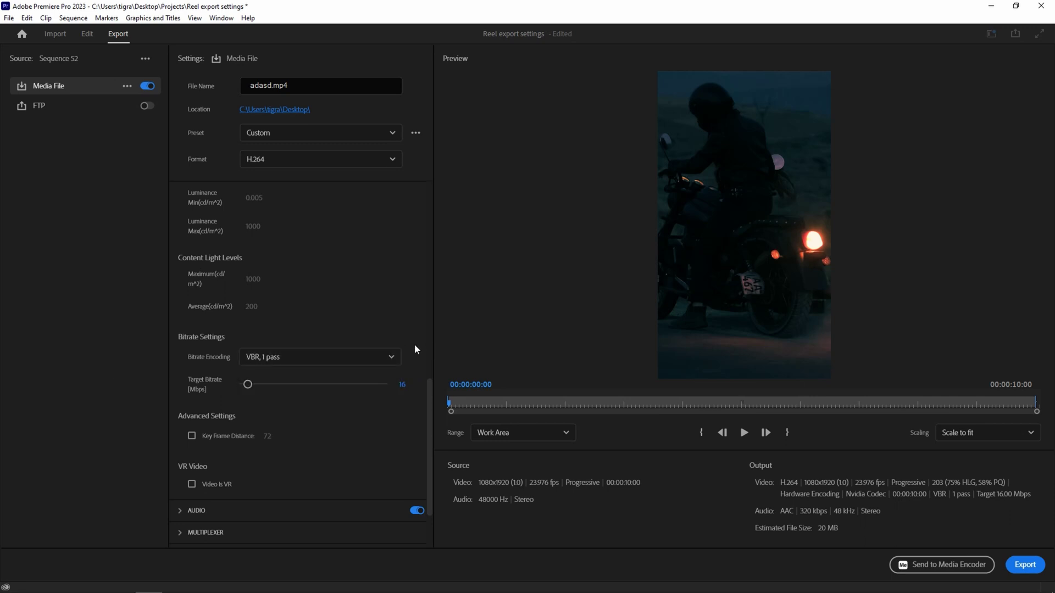
click(369, 361)
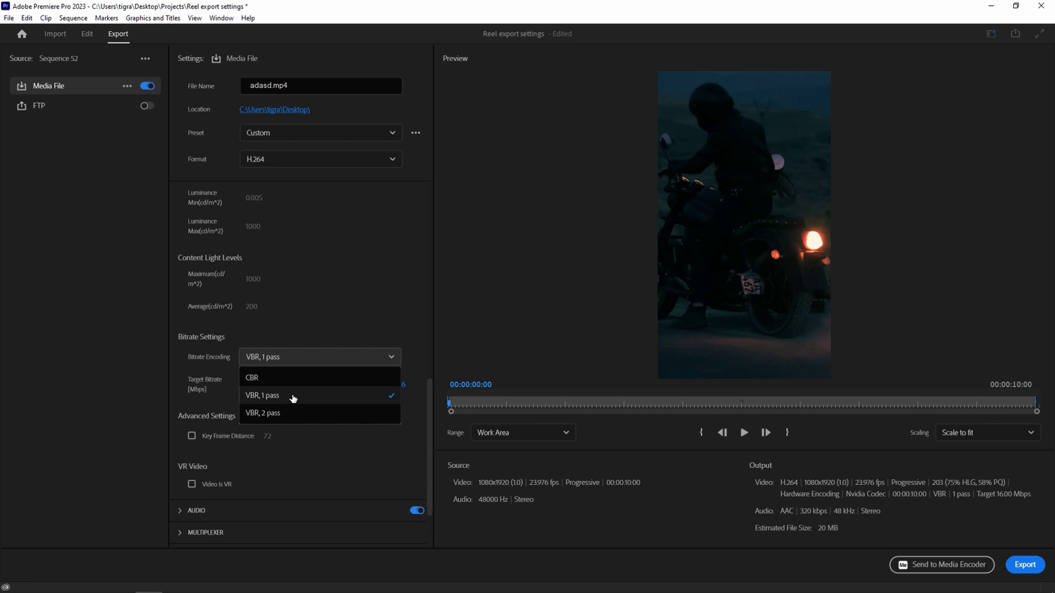
click(426, 371)
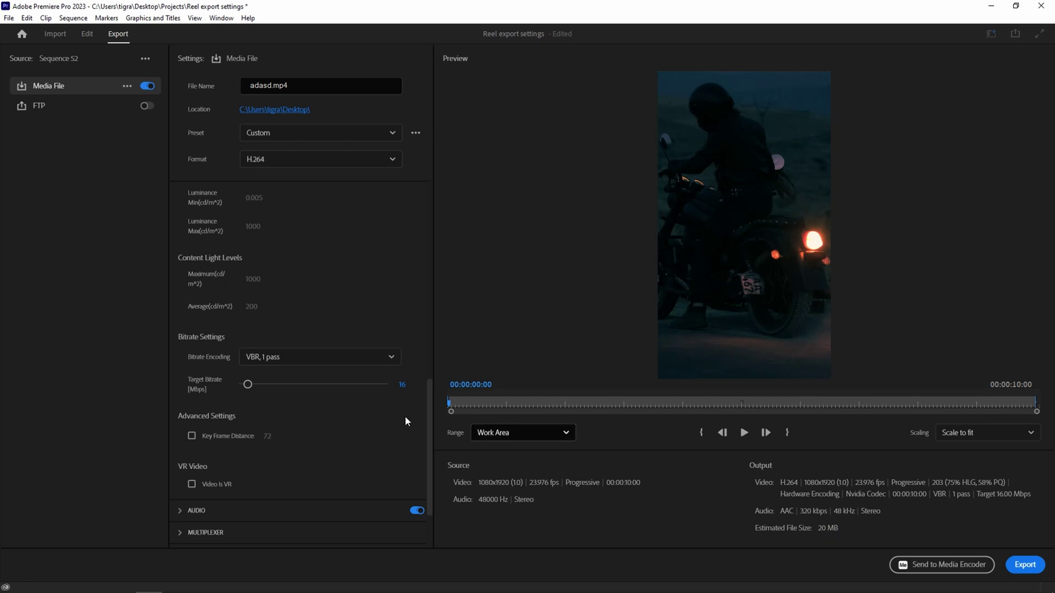
drag(248, 384, 307, 384)
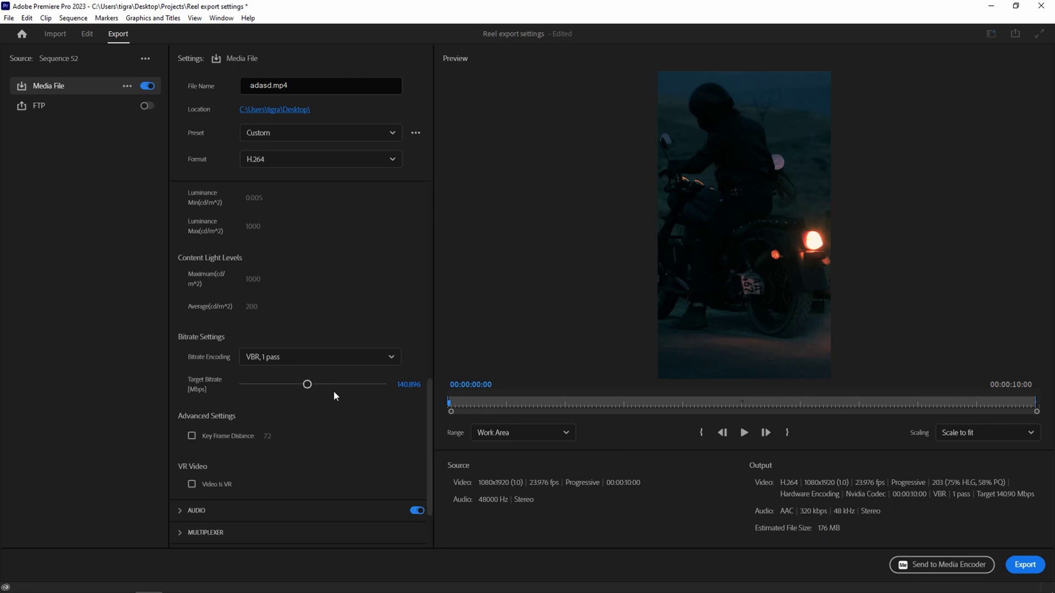
click(411, 383)
drag(412, 383, 426, 385)
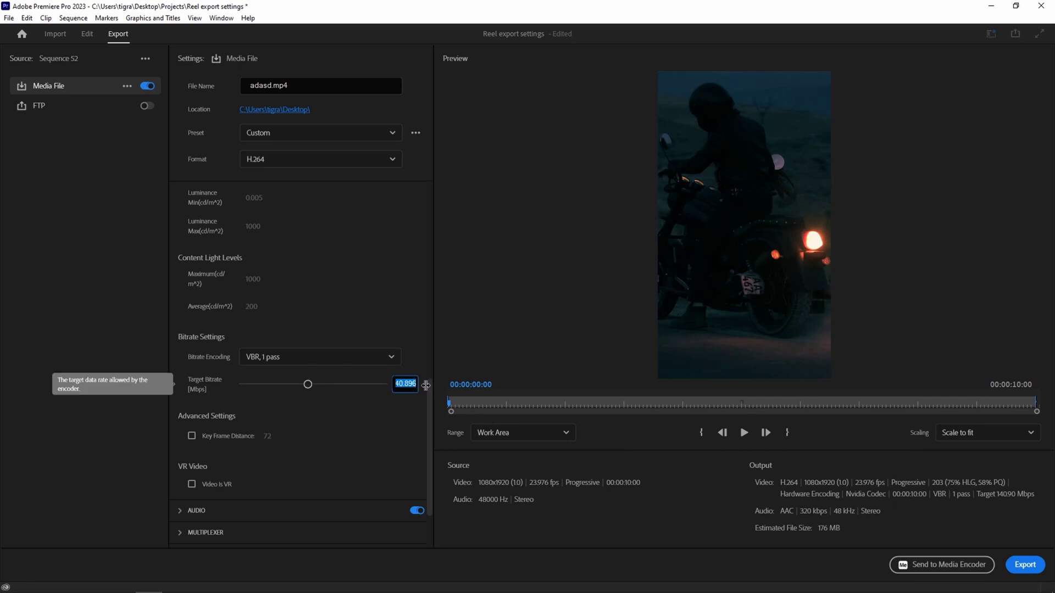
text(16)
click(381, 423)
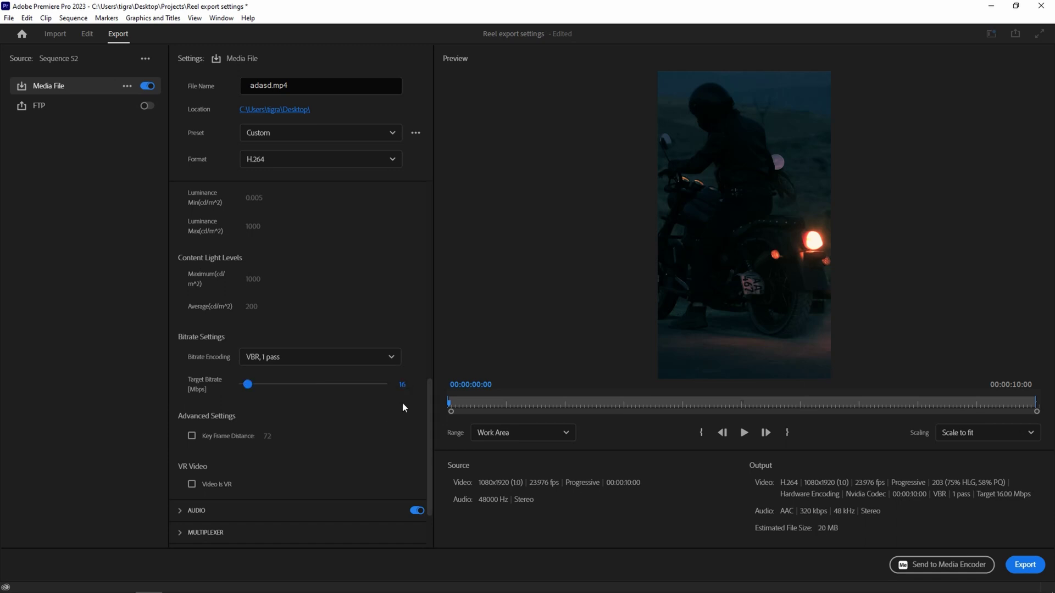
scroll(427, 429, down, 3)
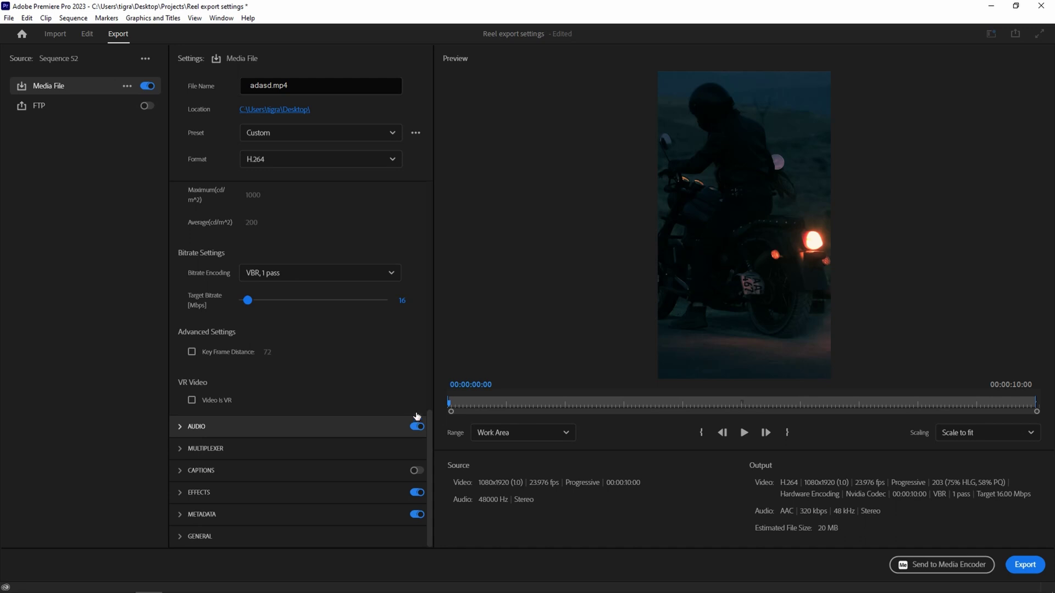
click(423, 133)
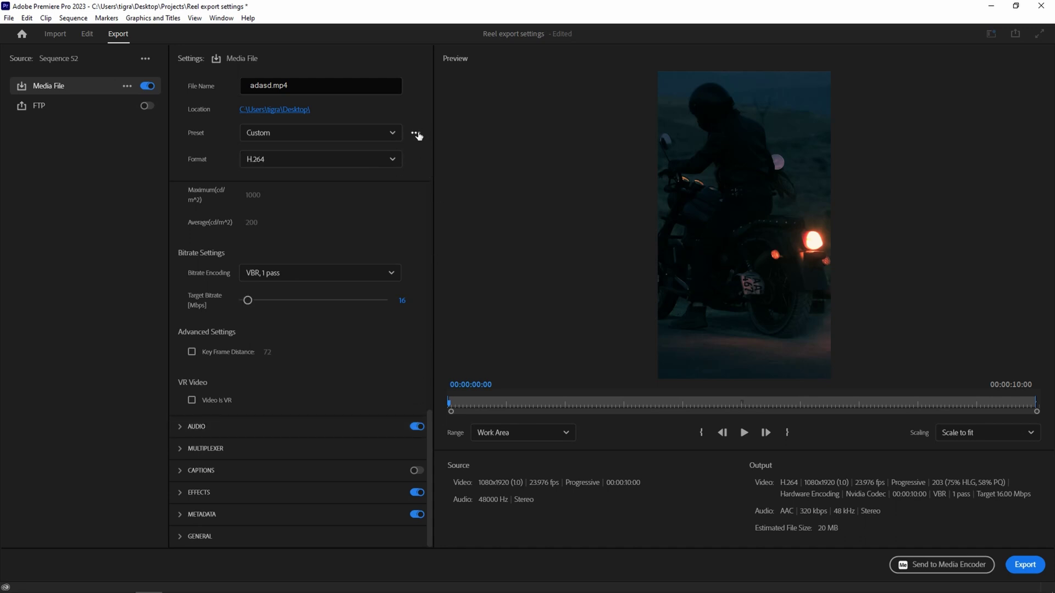
Step: Open and cancel the Save Preset dialog, then show the export Preset list
click(417, 135)
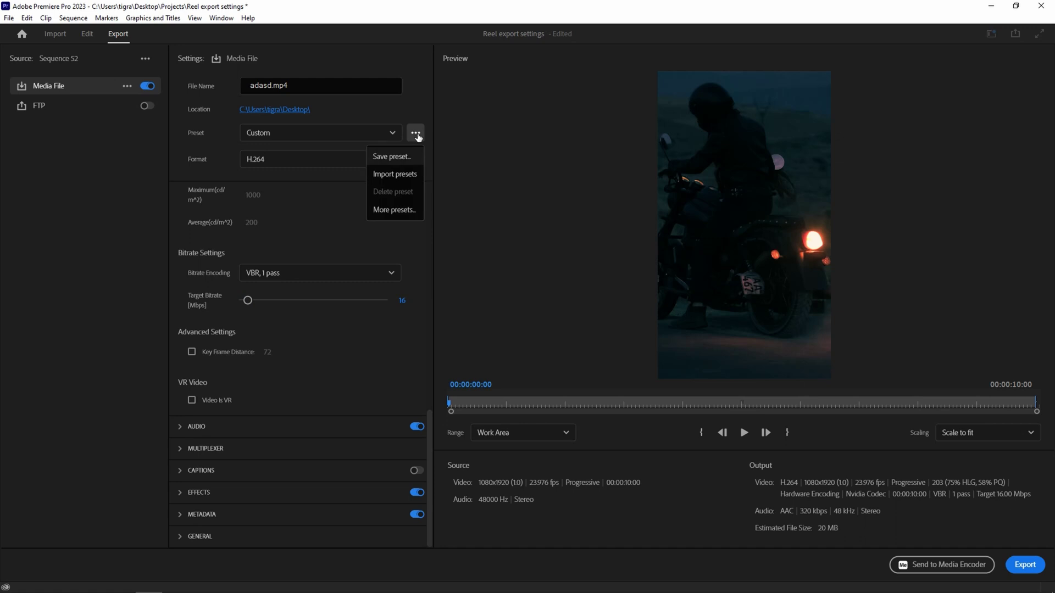
click(413, 156)
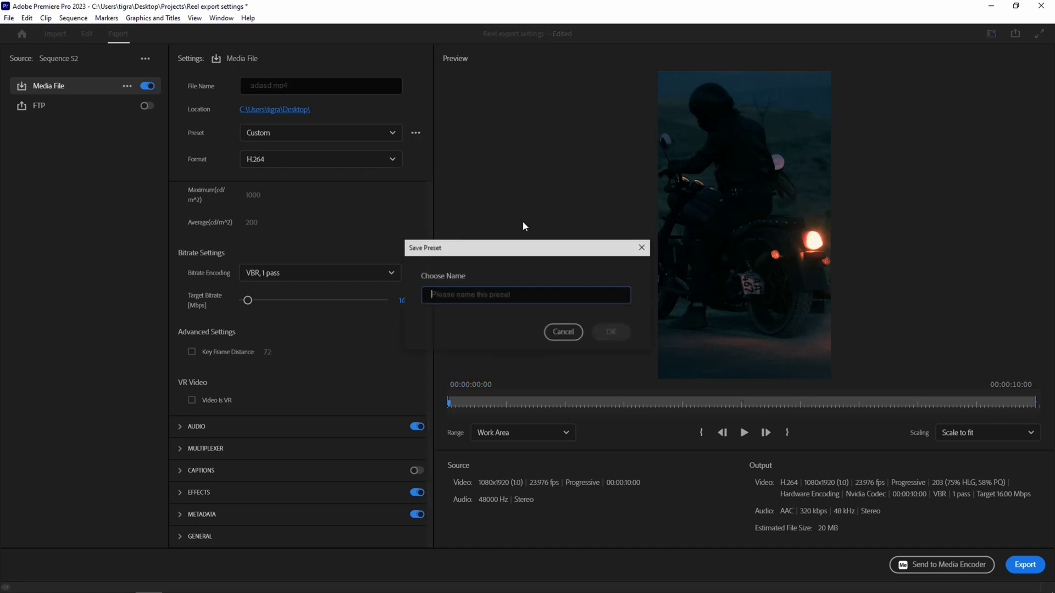
click(560, 332)
click(318, 139)
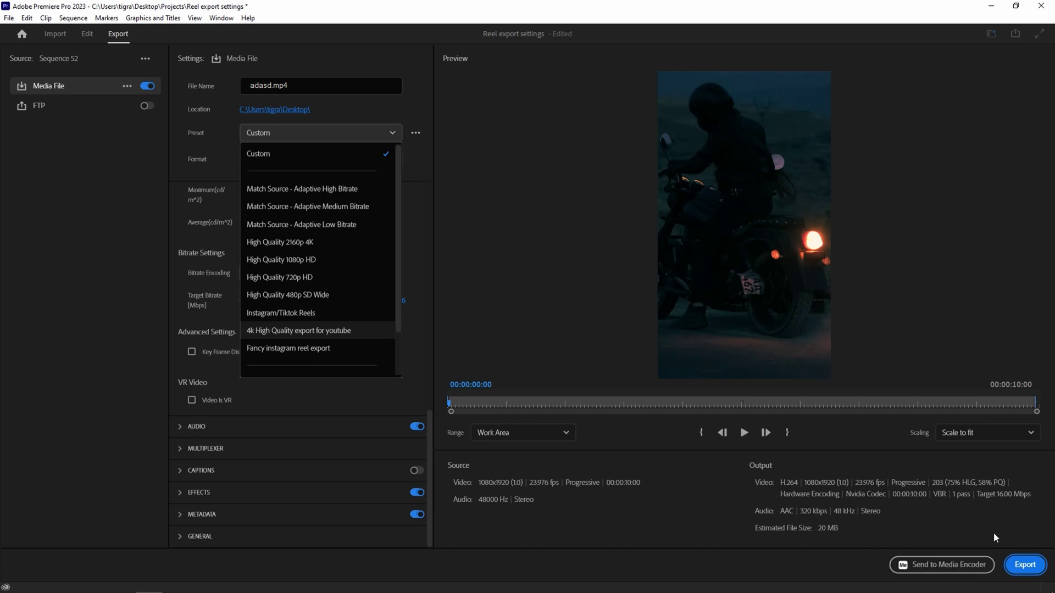
Step: Dismiss the Preset list, leaving the adasd.mp4 export on the Custom H.264 setup
click(995, 532)
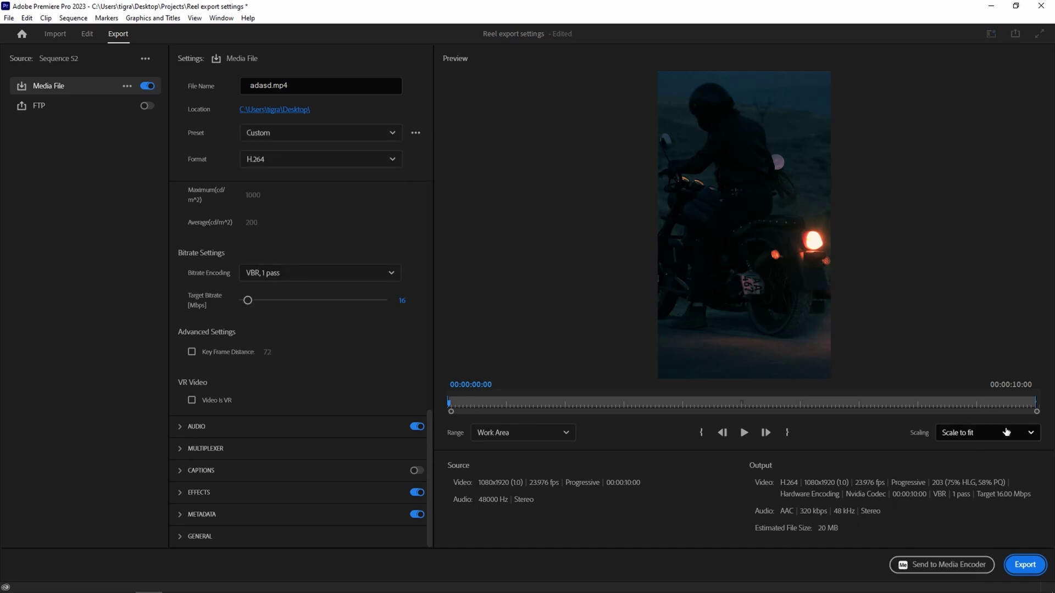